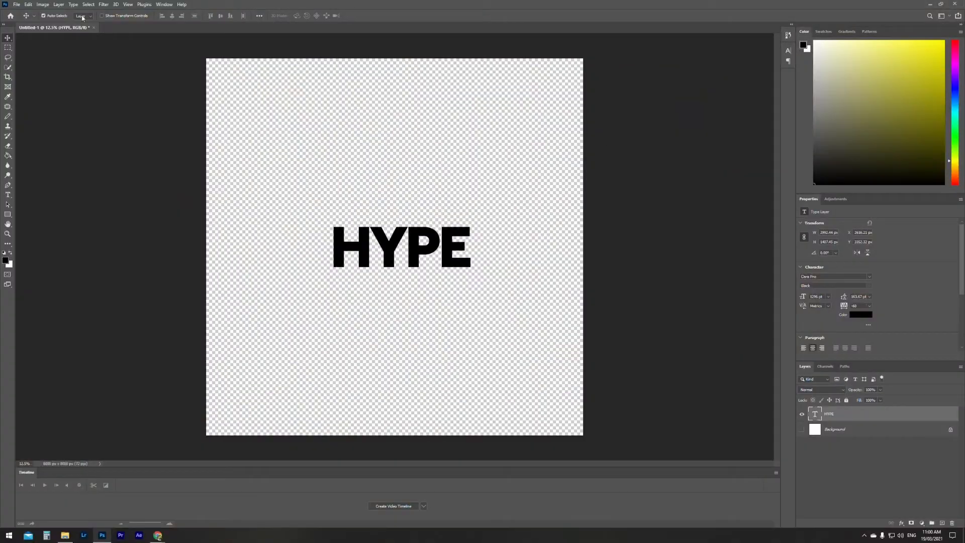
- Set the canvas size to 4096 × 4096 pixels and accept the clipping
{"action": "left_click", "coordinate": [42, 4]}
{"action": "left_click", "coordinate": [60, 69]}
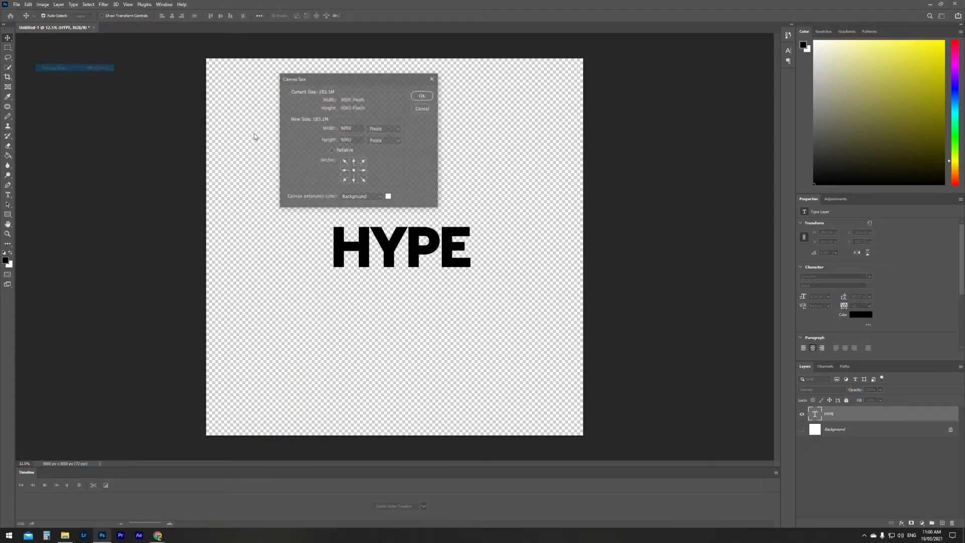
{"action": "left_click_drag", "start_coordinate": [355, 130], "coordinate": [282, 116]}
{"action": "type", "text": "4096"}
{"action": "key", "text": "Tab"}
{"action": "type", "text": "4096"}
{"action": "left_click", "coordinate": [422, 95]}
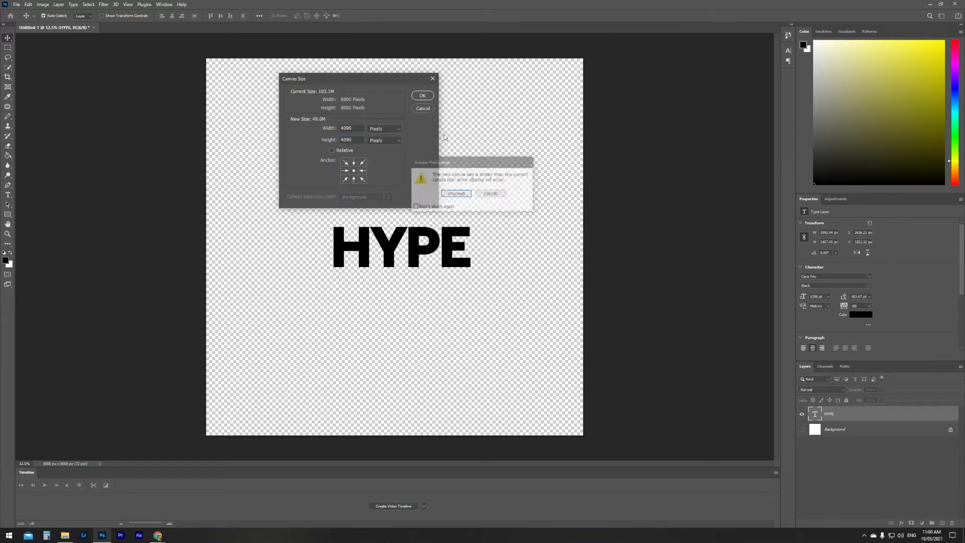
{"action": "left_click", "coordinate": [458, 192]}
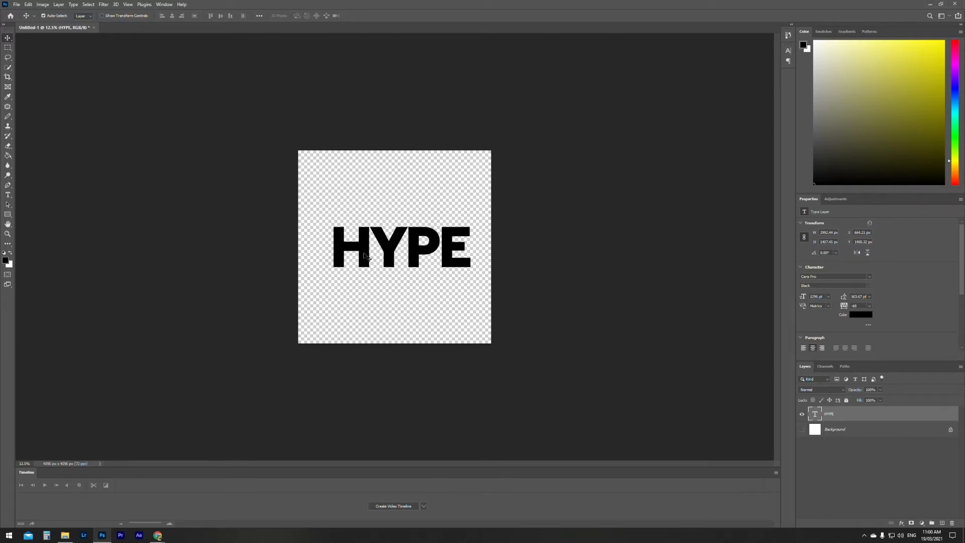
- Centre the HYPE text on the canvas and enlarge it until it nearly fills the canvas width
{"action": "left_click_drag", "start_coordinate": [396, 253], "coordinate": [391, 254]}
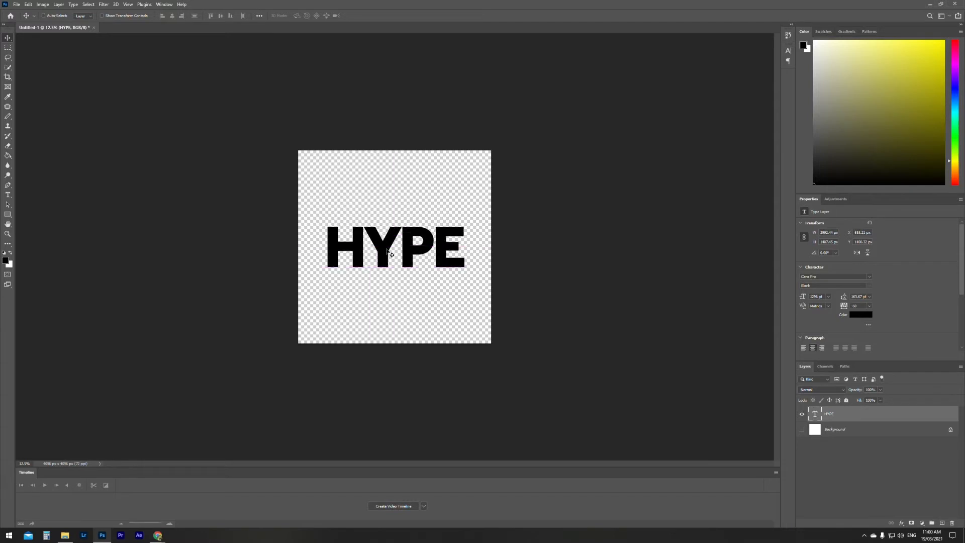
{"action": "key", "text": "ctrl+t"}
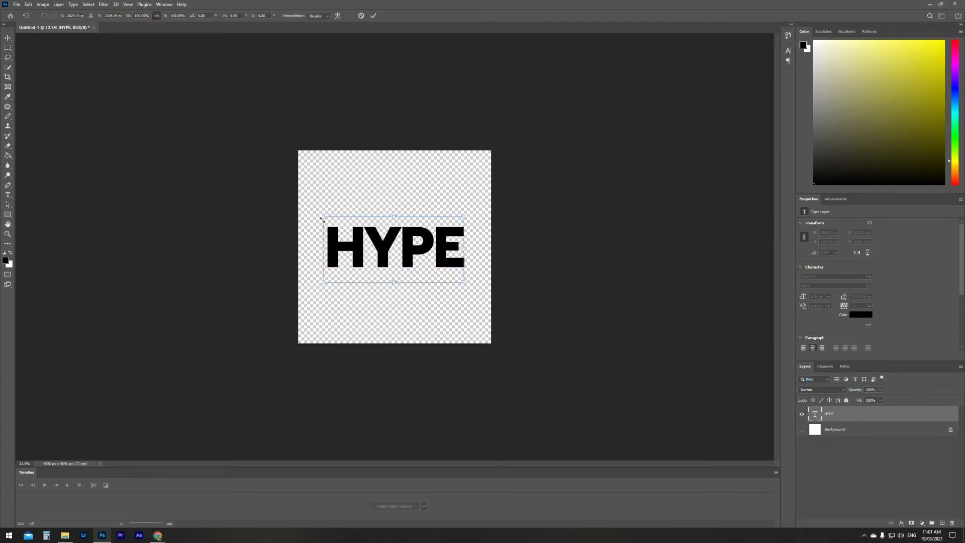
{"action": "mouse_move", "coordinate": [320, 214]}
{"action": "left_mouse_down"}
{"action": "mouse_move", "coordinate": [283, 185]}
{"action": "mouse_move", "coordinate": [264, 188]}
{"action": "mouse_move", "coordinate": [306, 206]}
{"action": "left_mouse_up"}
{"action": "mouse_move", "coordinate": [377, 242]}
{"action": "left_mouse_down"}
{"action": "mouse_move", "coordinate": [376, 258]}
{"action": "mouse_move", "coordinate": [377, 240]}
{"action": "left_mouse_up"}
{"action": "key", "text": "Return"}
{"action": "left_click_drag", "start_coordinate": [401, 255], "coordinate": [401, 259]}
{"action": "left_click", "coordinate": [562, 262]}
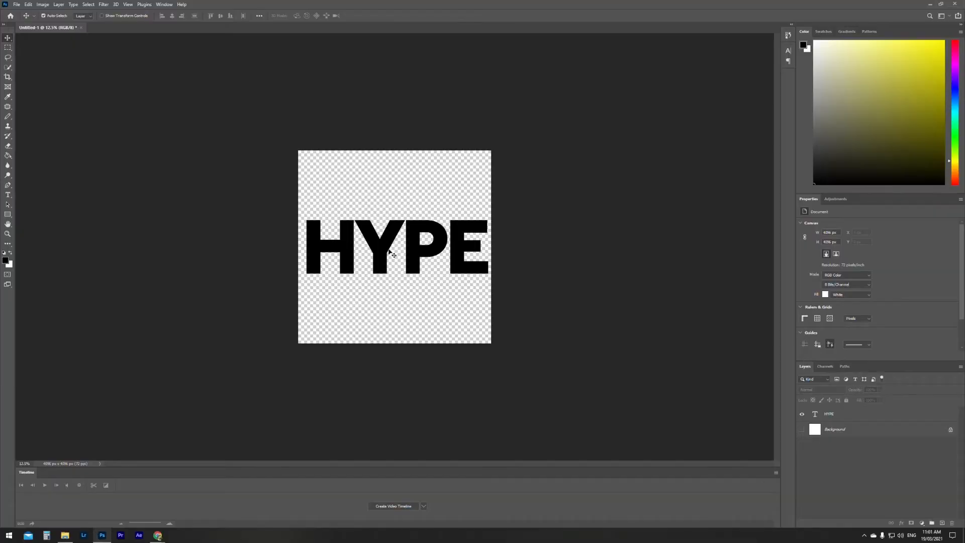
- Recolour all of the HYPE text to a fully saturated bright green
{"action": "double_click", "coordinate": [381, 251]}
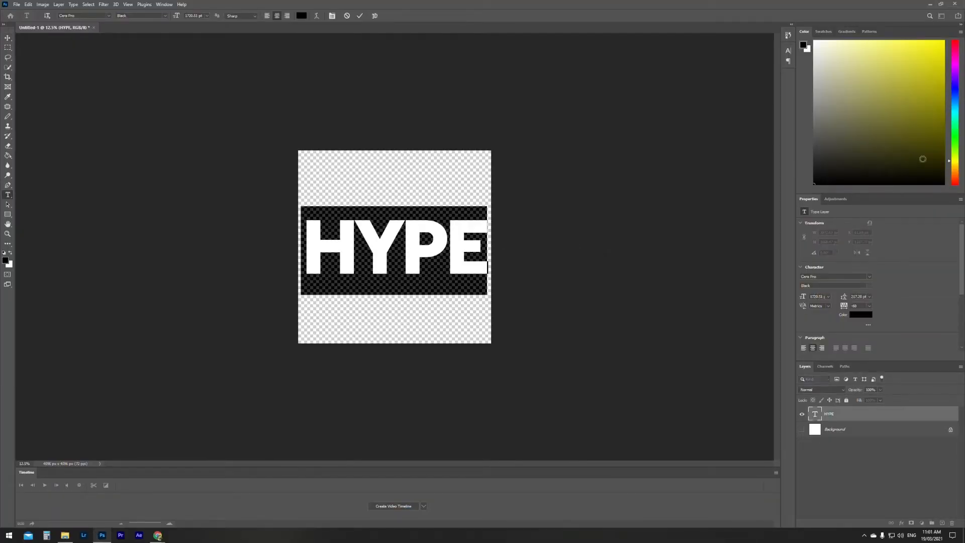
{"action": "left_click_drag", "start_coordinate": [958, 175], "coordinate": [957, 142]}
{"action": "left_click_drag", "start_coordinate": [929, 52], "coordinate": [945, 40]}
{"action": "key", "text": "ctrl+Return"}
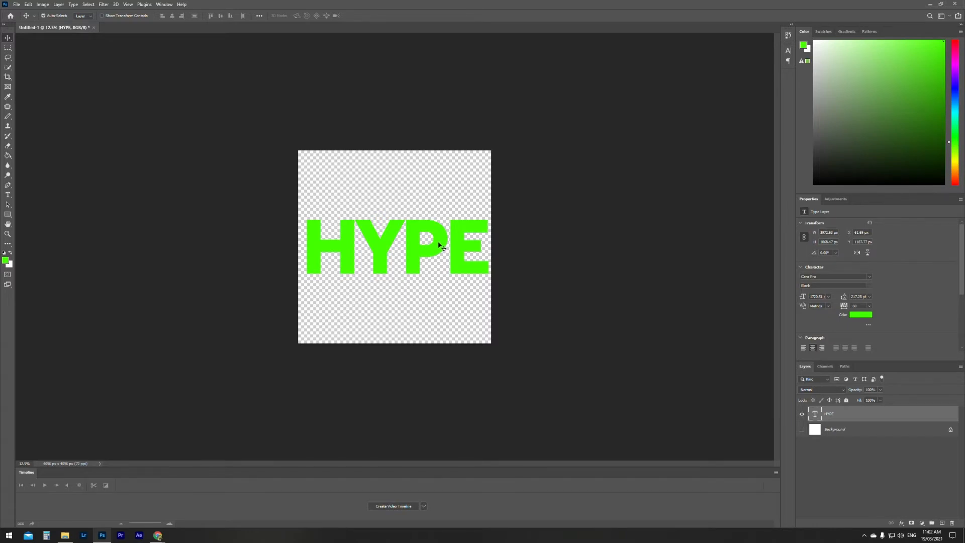
- Create a new empty layer with the default name and place it directly beneath the HYPE text layer
{"action": "key", "text": "ctrl+shift+n"}
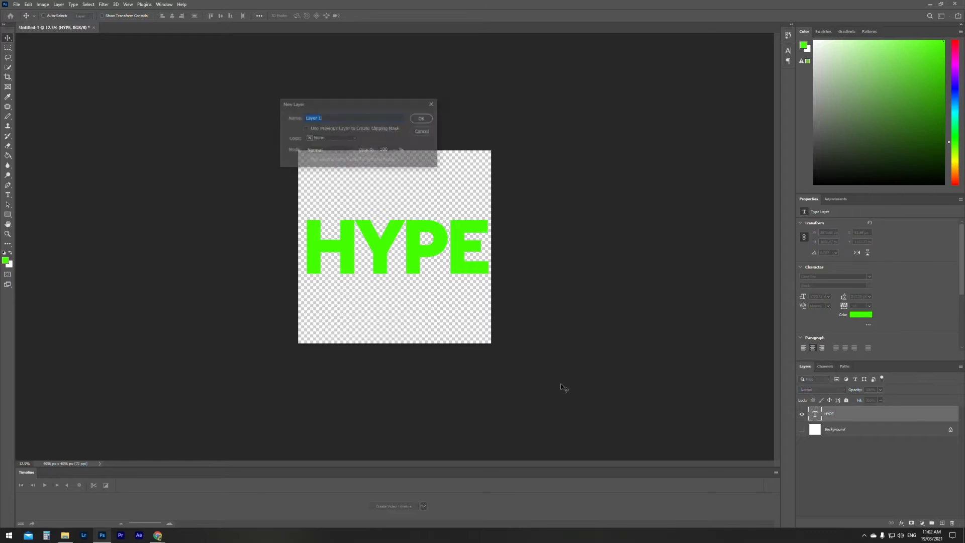
{"action": "key", "text": "Return"}
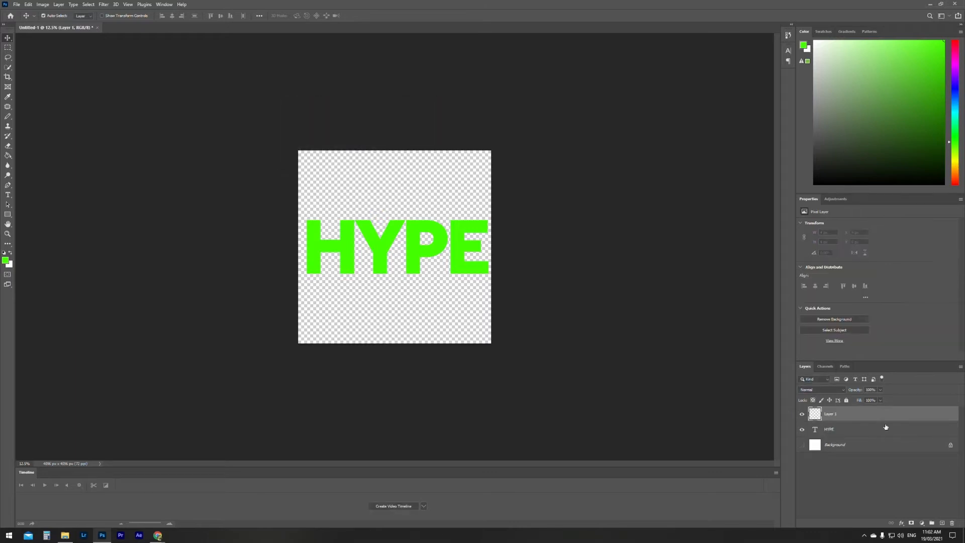
{"action": "left_click_drag", "start_coordinate": [842, 415], "coordinate": [845, 433]}
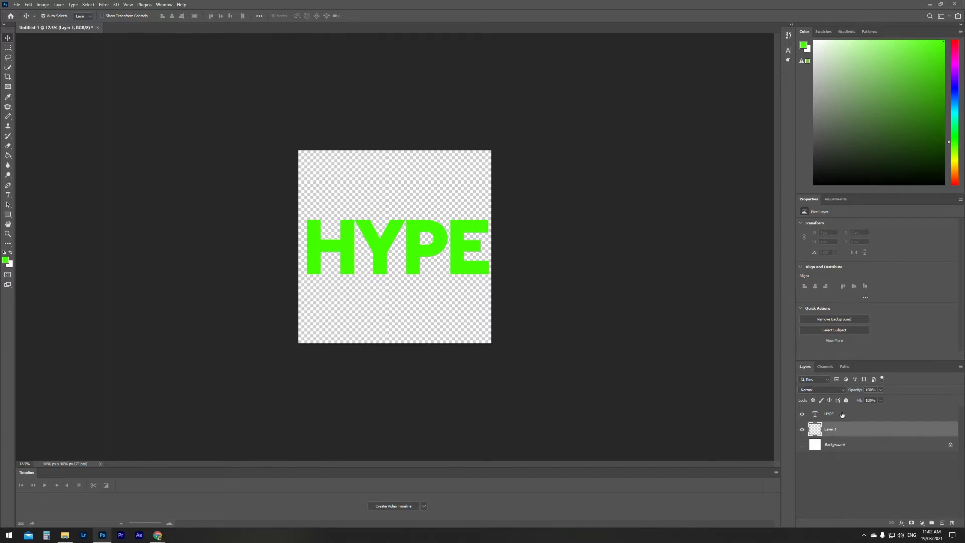
- Select the pixels of the HYPE text layer and expand the selection by 35 pixels
{"action": "left_click", "coordinate": [840, 415]}
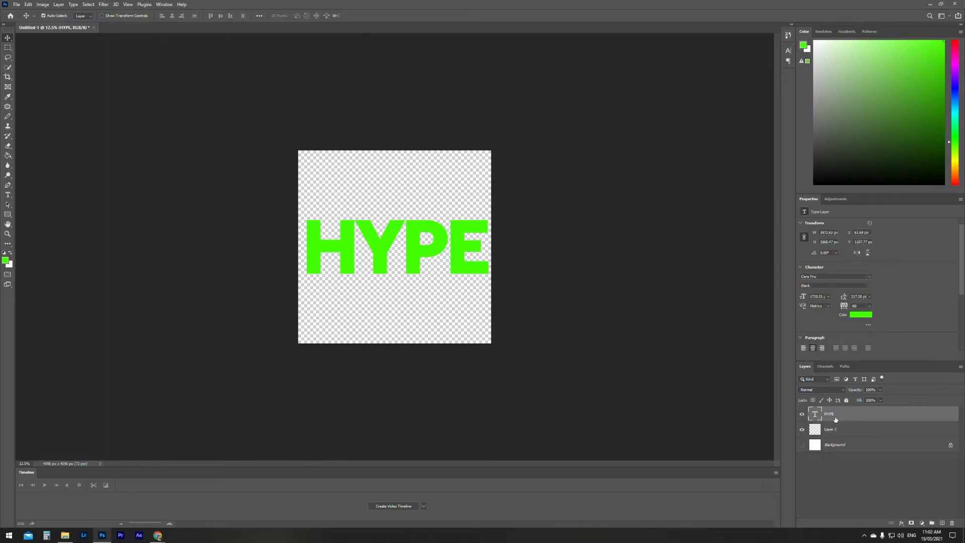
{"action": "right_click", "coordinate": [819, 417]}
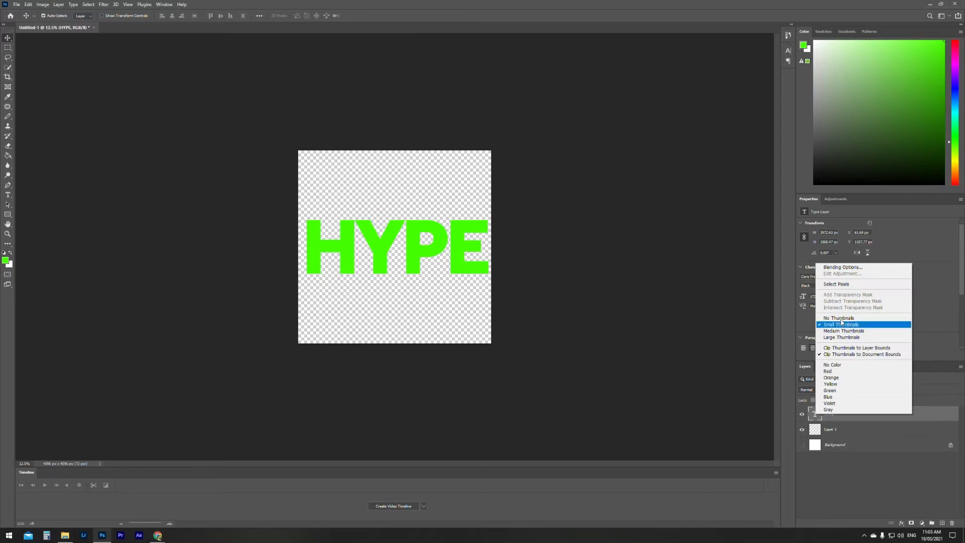
{"action": "left_click", "coordinate": [836, 284]}
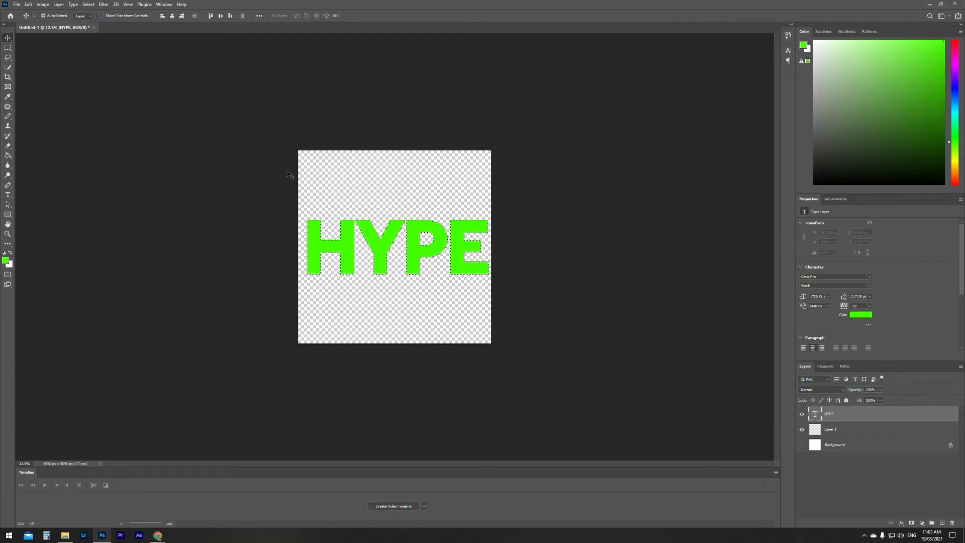
{"action": "left_click", "coordinate": [92, 6]}
{"action": "mouse_move", "coordinate": [146, 118]}
{"action": "left_click", "coordinate": [191, 133]}
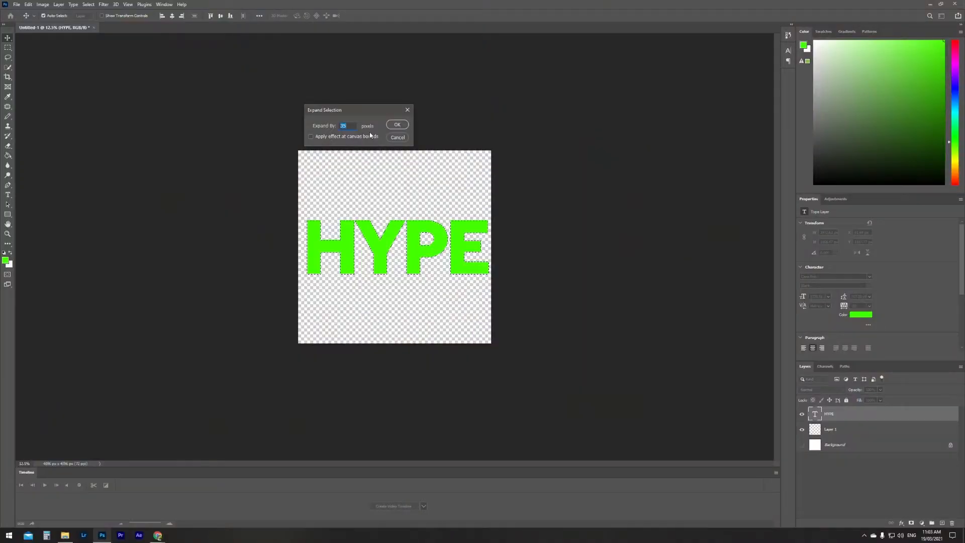
{"action": "key", "text": "Return"}
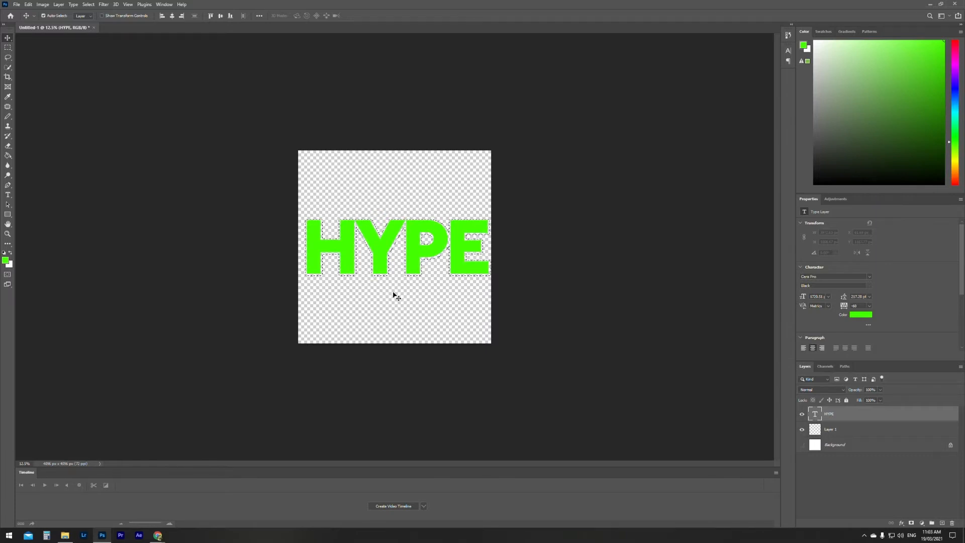
- Expand the text-shaped selection two more times by 35 pixels each
{"action": "left_click", "coordinate": [88, 4]}
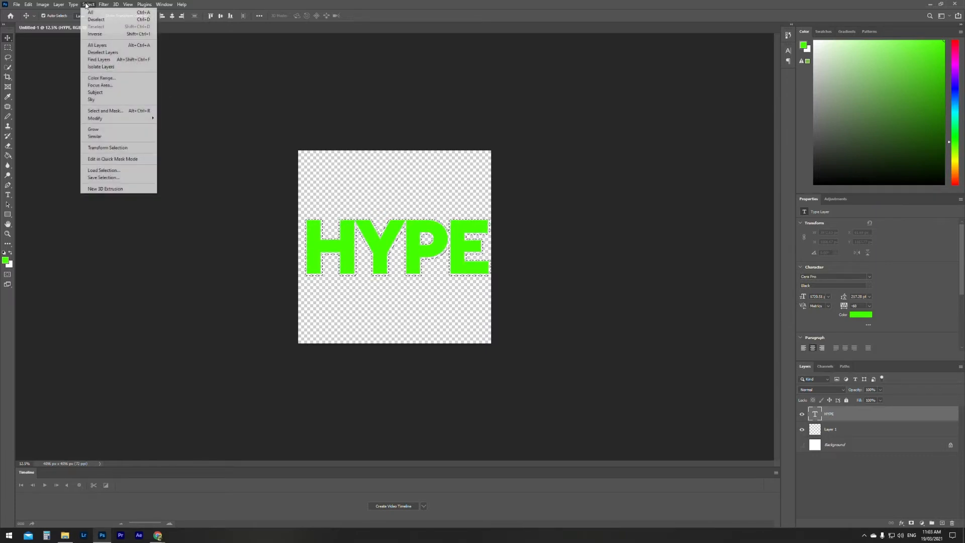
{"action": "mouse_move", "coordinate": [112, 118]}
{"action": "left_click", "coordinate": [170, 133]}
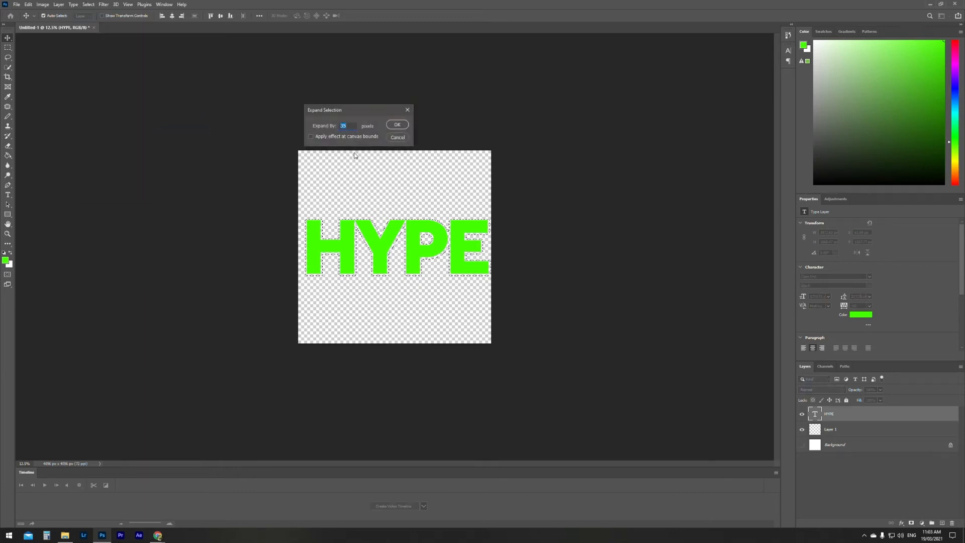
{"action": "left_click", "coordinate": [397, 125]}
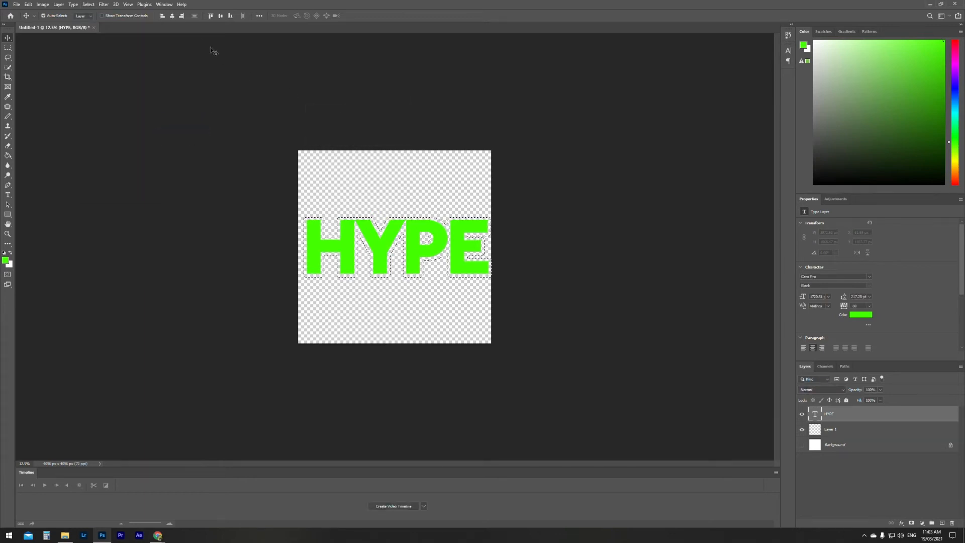
{"action": "left_click", "coordinate": [88, 4]}
{"action": "mouse_move", "coordinate": [115, 118]}
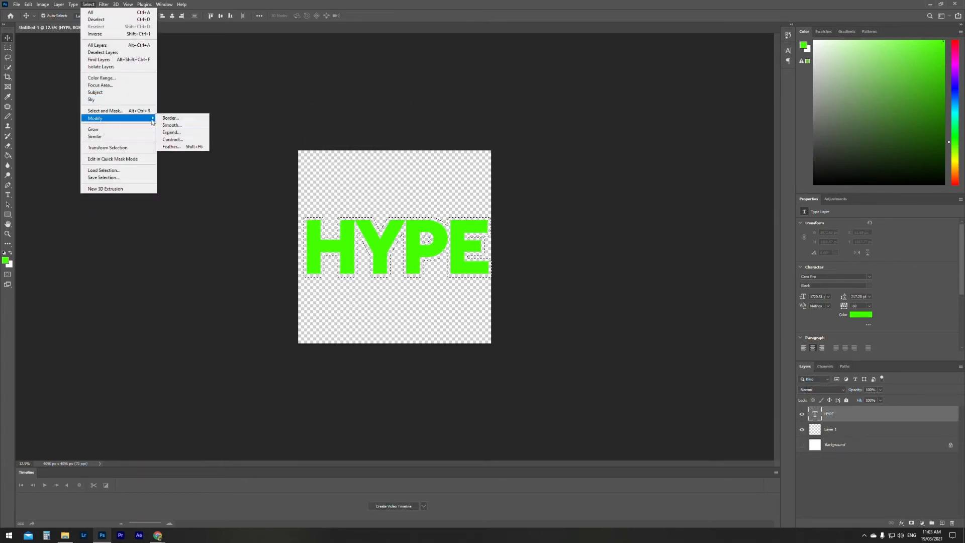
{"action": "left_click", "coordinate": [174, 133]}
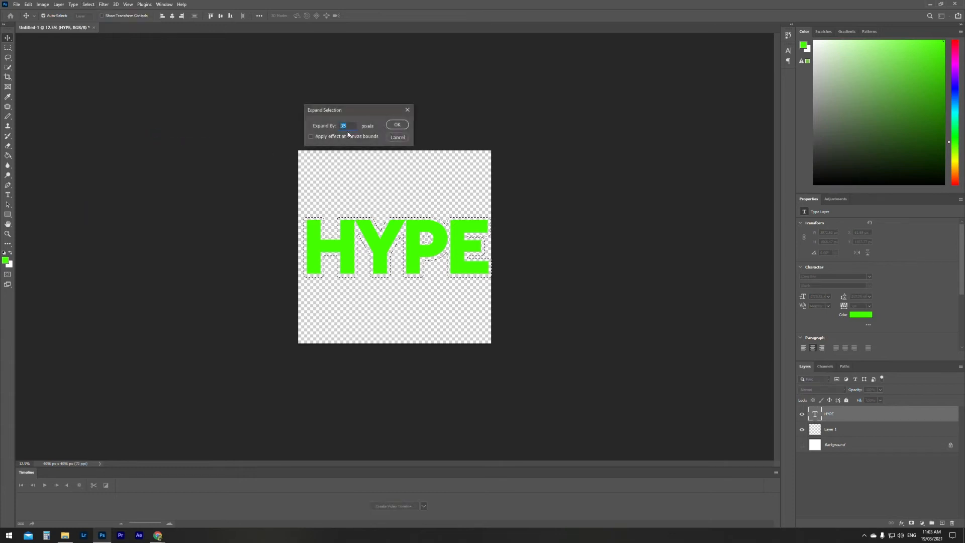
{"action": "left_click", "coordinate": [397, 125]}
- Expand the text-shaped selection by a further 50 pixels
{"action": "left_click", "coordinate": [89, 4]}
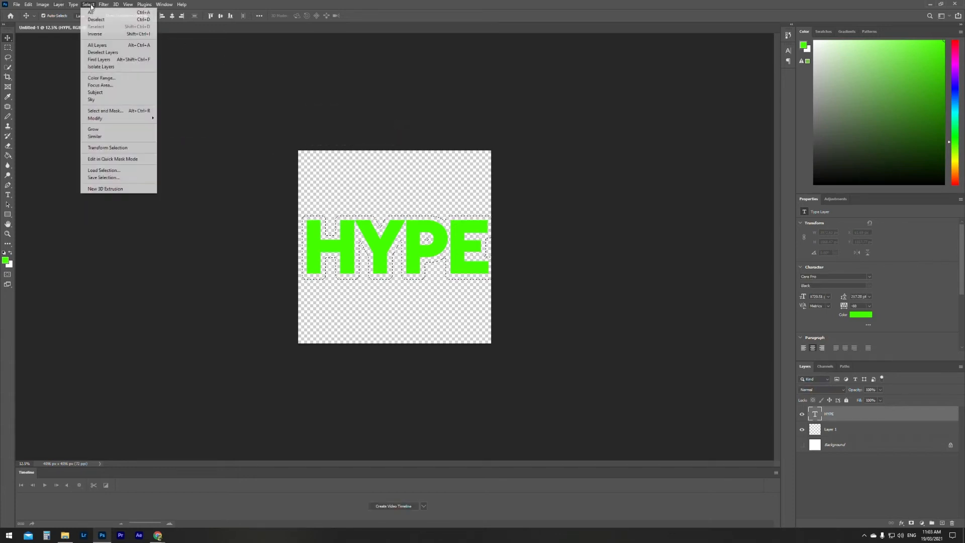
{"action": "mouse_move", "coordinate": [121, 118]}
{"action": "left_click", "coordinate": [175, 132]}
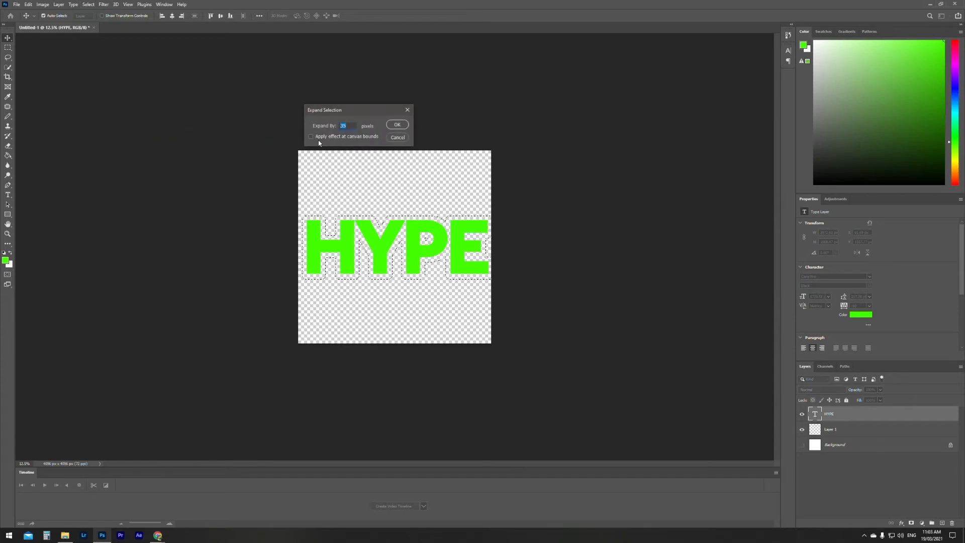
{"action": "type", "text": "50"}
{"action": "key", "text": "Return"}
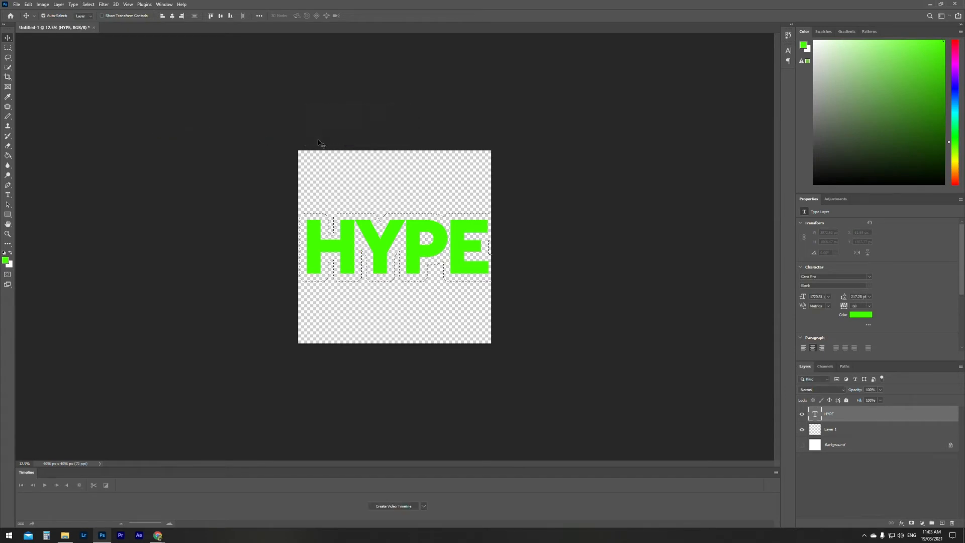
- Fill the expanded selection on Layer 1 with dark purple using the Paint Bucket, and deselect it
{"action": "left_click", "coordinate": [858, 436]}
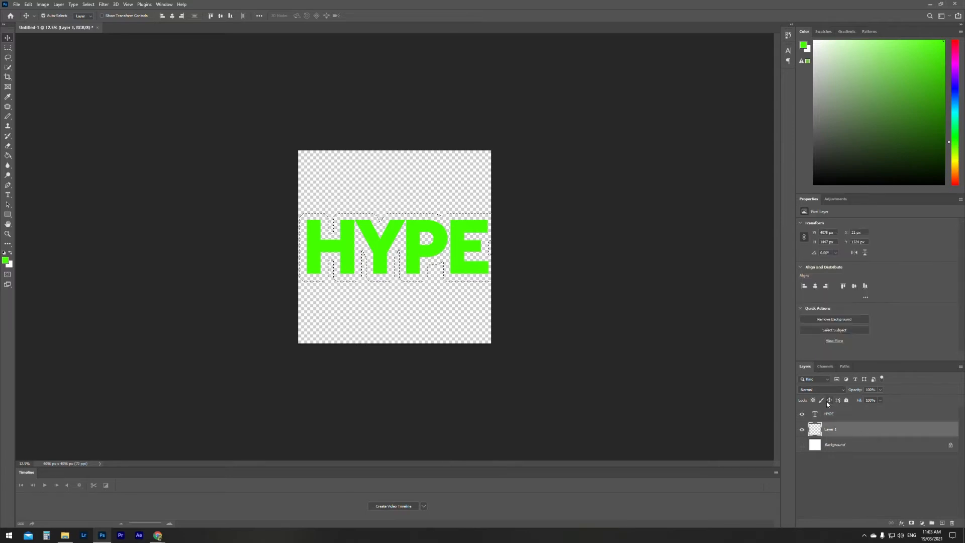
{"action": "left_click", "coordinate": [893, 130]}
{"action": "left_click_drag", "start_coordinate": [955, 91], "coordinate": [954, 70]}
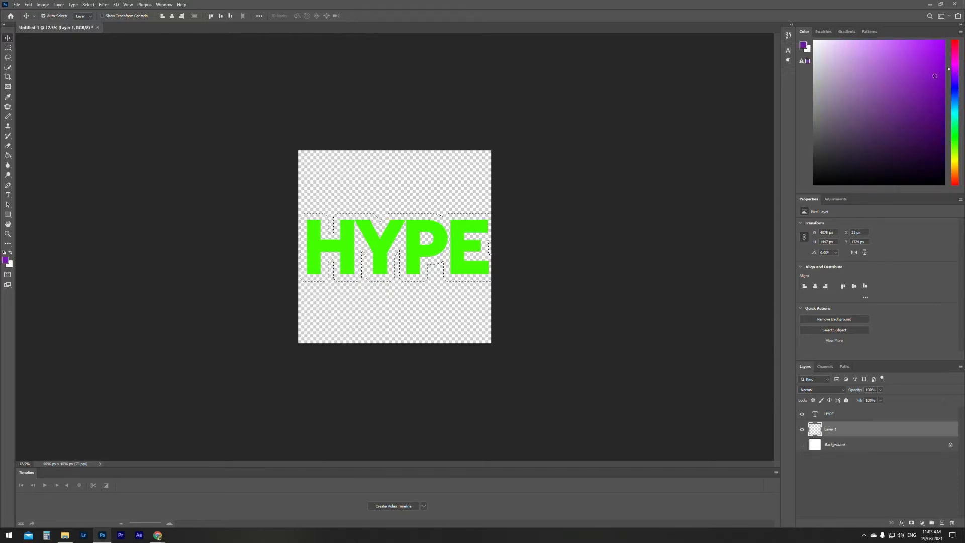
{"action": "left_click", "coordinate": [8, 156]}
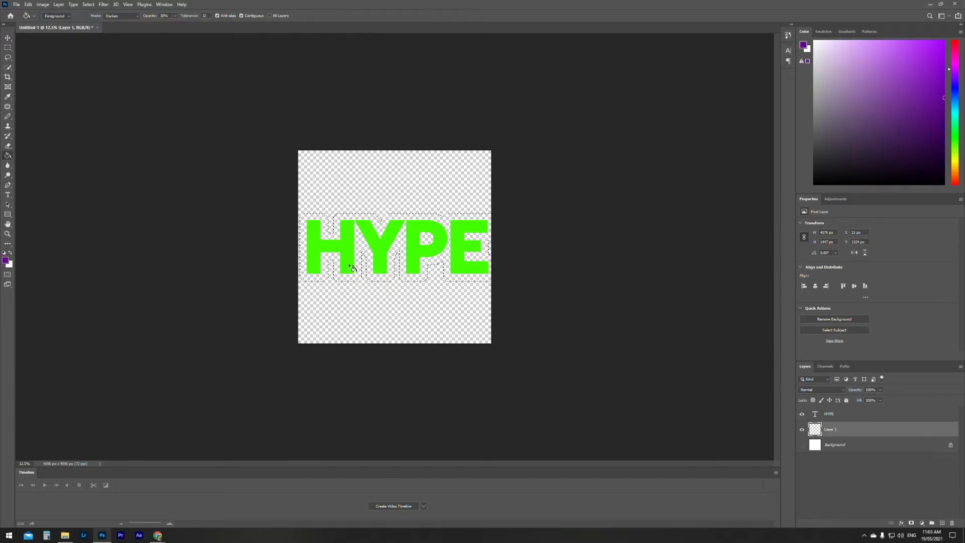
{"action": "left_click", "coordinate": [411, 280]}
{"action": "left_click", "coordinate": [416, 280]}
{"action": "left_click", "coordinate": [412, 282]}
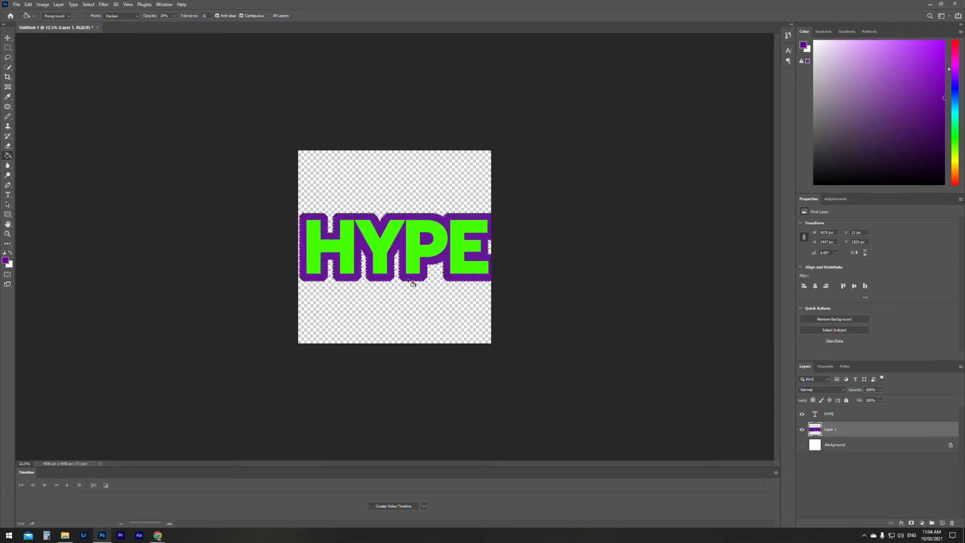
{"action": "left_click", "coordinate": [94, 7]}
{"action": "left_click", "coordinate": [103, 21]}
- Select the HYPE text layer and Layer 1 together and shift them slightly left with the Move tool
{"action": "left_click", "coordinate": [860, 416]}
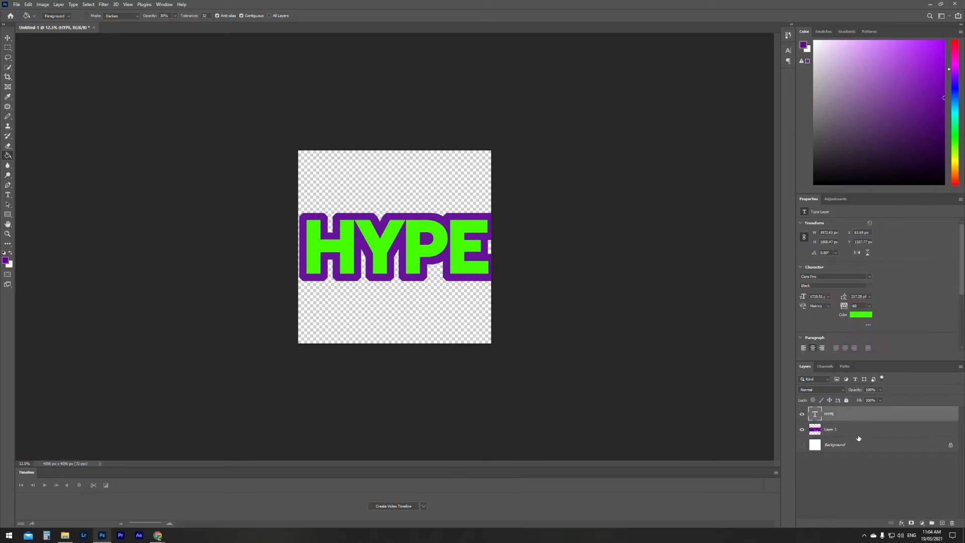
{"action": "left_click", "coordinate": [858, 435], "text": "shift"}
{"action": "key", "text": "v"}
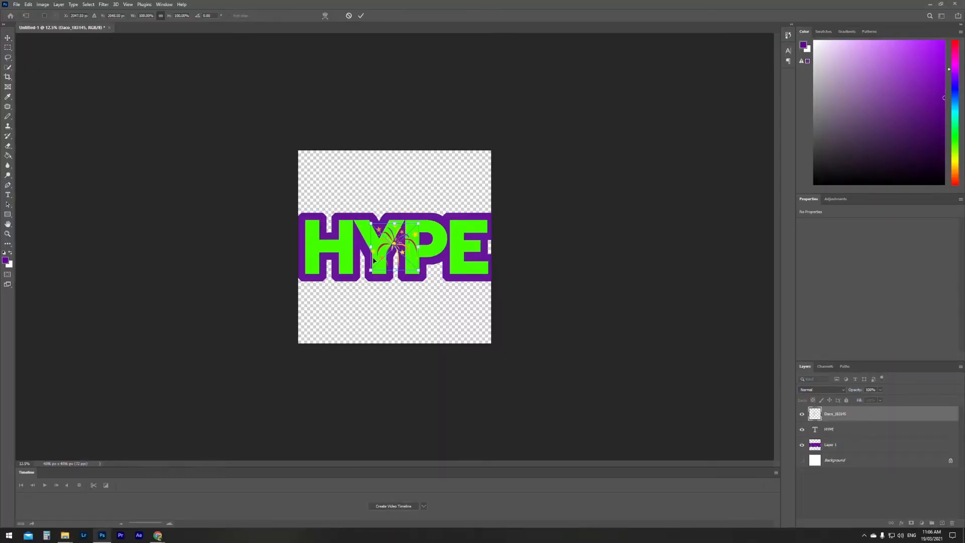
- Enlarge the placed fireworks image over the right half of the canvas and move its layer beneath Layer 1
{"action": "left_click_drag", "start_coordinate": [393, 255], "coordinate": [406, 201]}
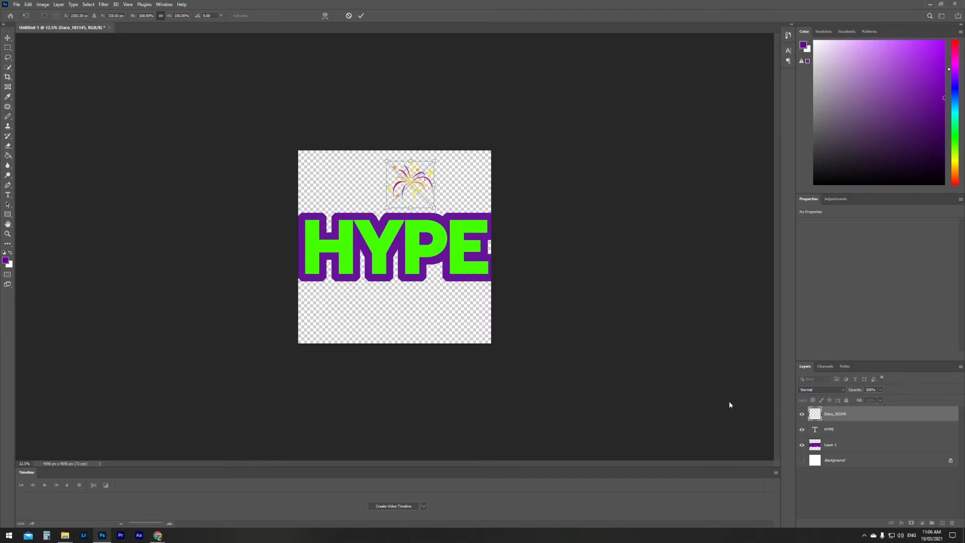
{"action": "left_click_drag", "start_coordinate": [434, 207], "coordinate": [490, 262]}
{"action": "left_click_drag", "start_coordinate": [857, 423], "coordinate": [857, 455]}
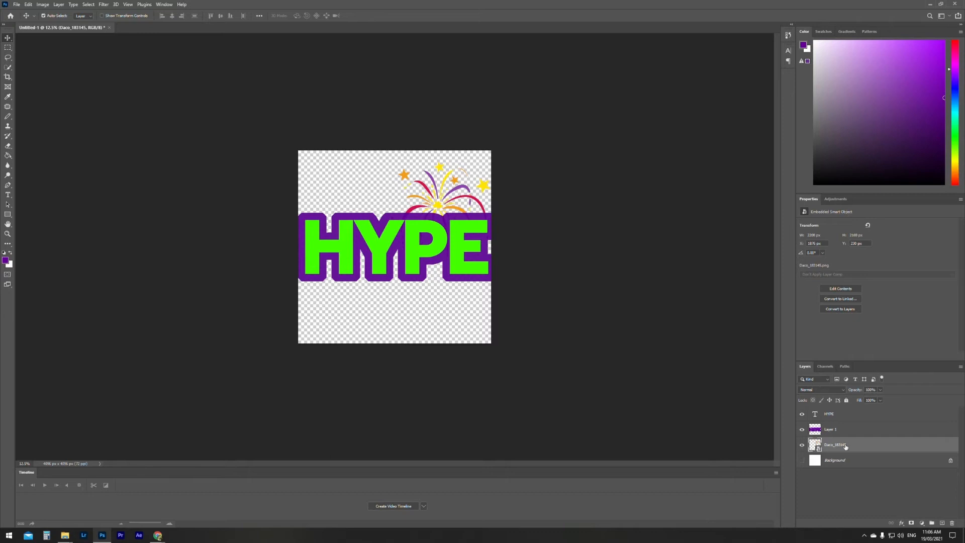
- Scale the fireworks image to about 150% and fit it into the canvas's upper-right corner above the text
{"action": "left_click_drag", "start_coordinate": [436, 206], "coordinate": [464, 173]}
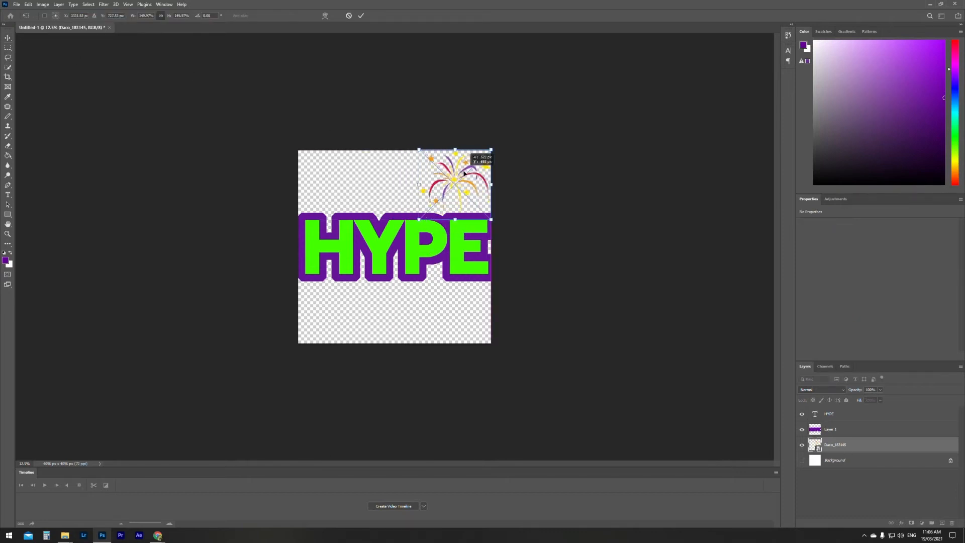
{"action": "key", "text": "Return"}
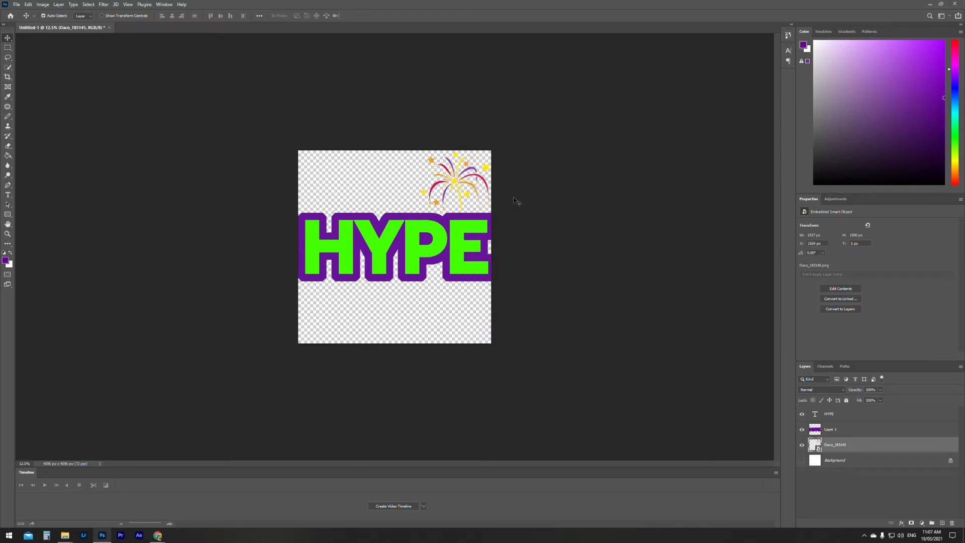
- Duplicate the fireworks layer and check the visibility of the original and the copy, leaving both shown
{"action": "right_click", "coordinate": [831, 448]}
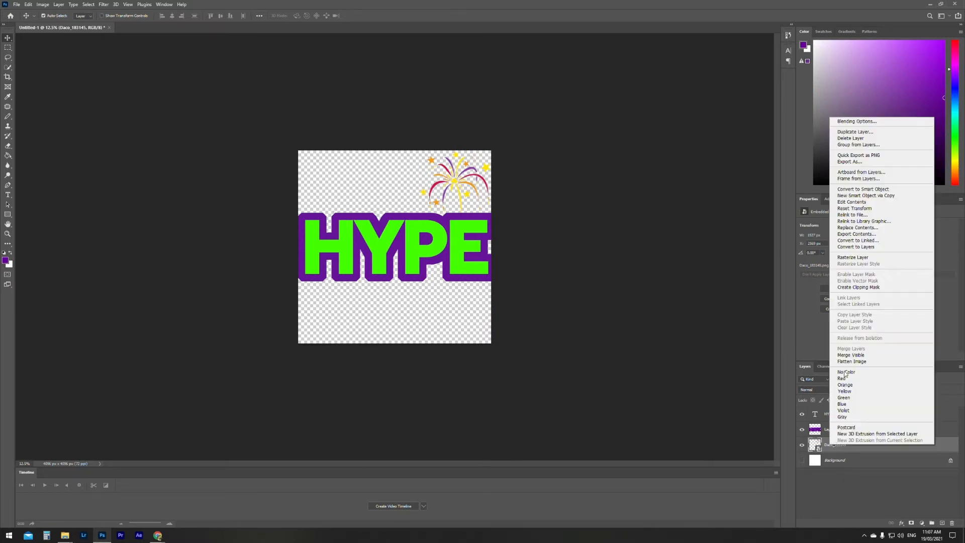
{"action": "left_click", "coordinate": [854, 129]}
{"action": "left_click", "coordinate": [425, 112]}
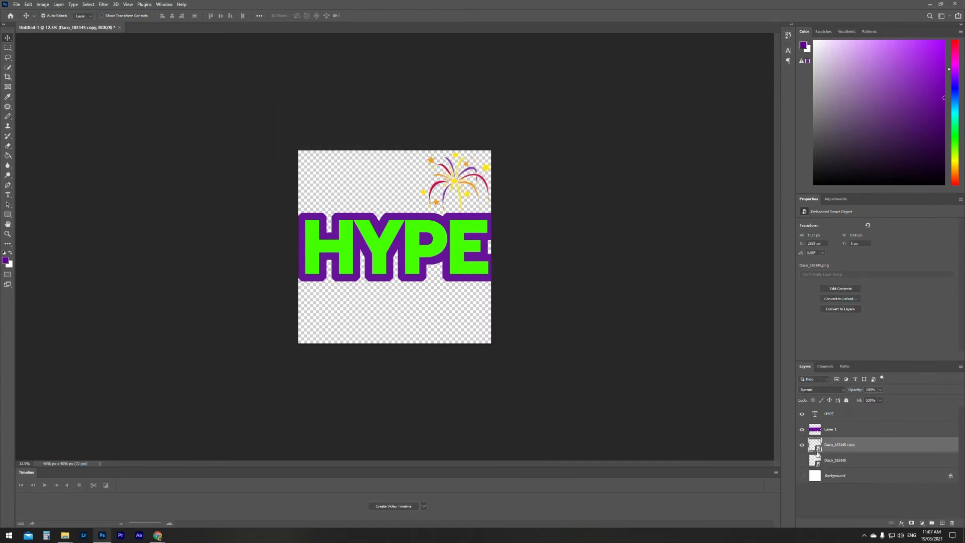
{"action": "left_click", "coordinate": [802, 445]}
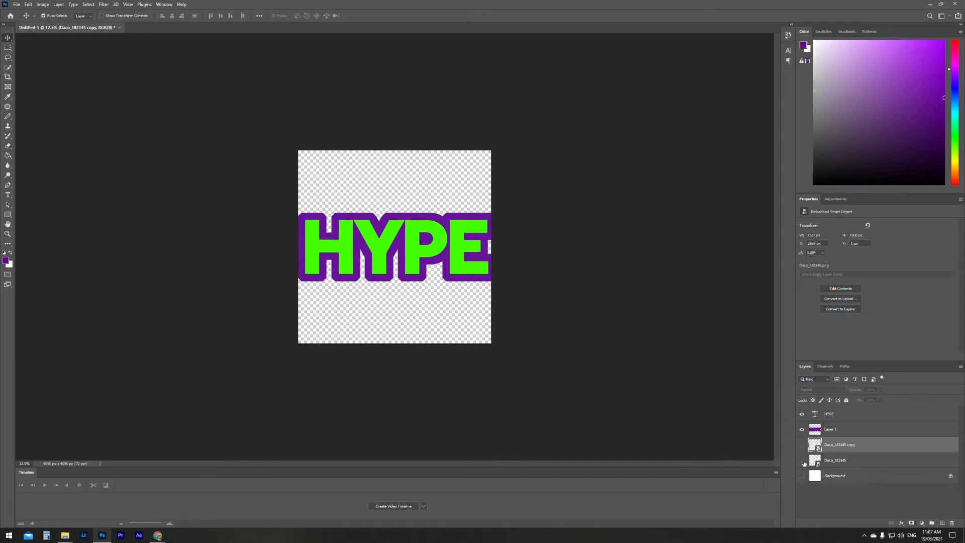
{"action": "left_click", "coordinate": [802, 460]}
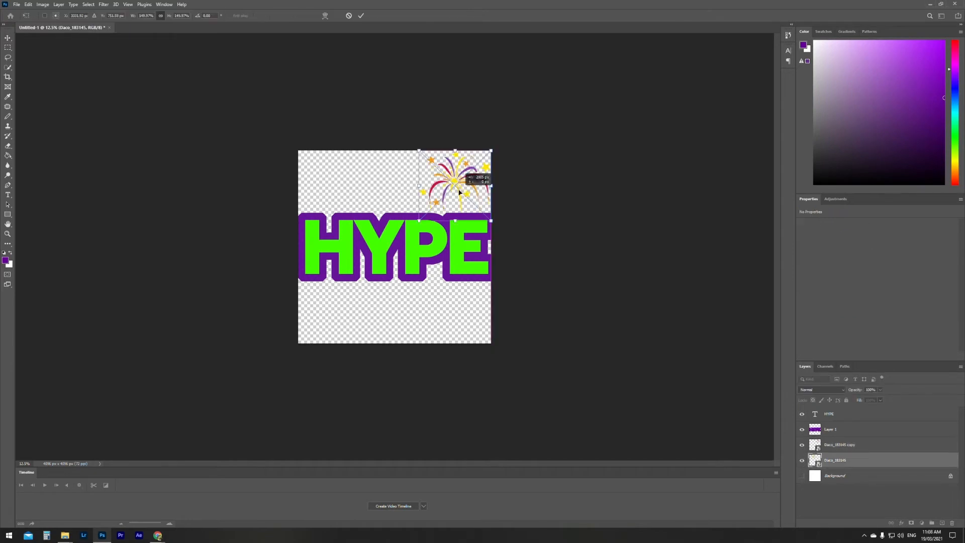
- Move the original fireworks straight across to the canvas's upper-left area and flip it horizontally
{"action": "left_click_drag", "start_coordinate": [458, 191], "coordinate": [357, 191]}
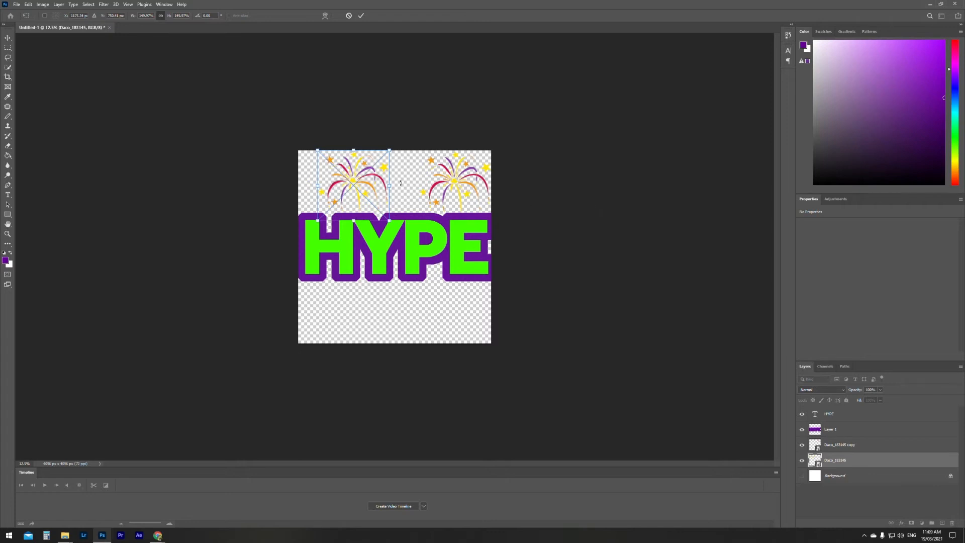
{"action": "right_click", "coordinate": [355, 189]}
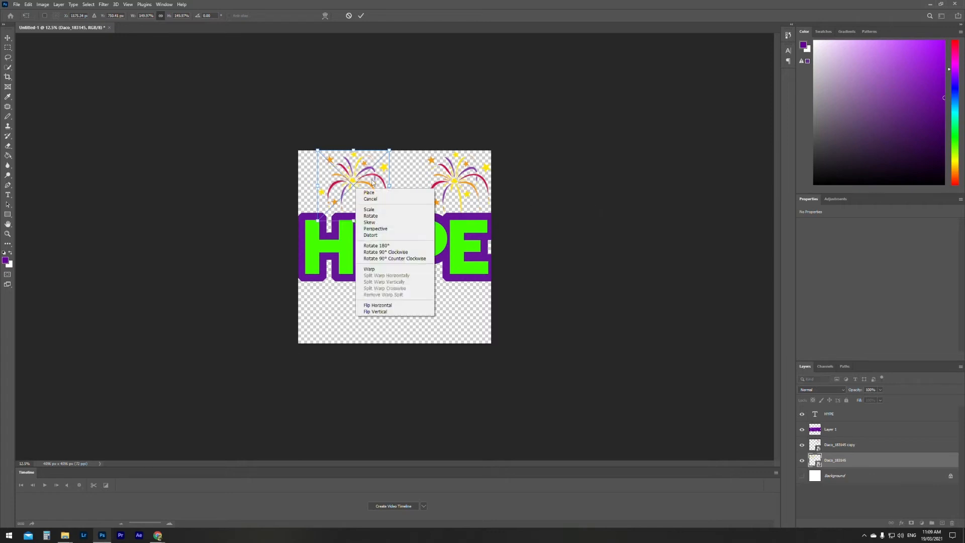
{"action": "left_click", "coordinate": [403, 305]}
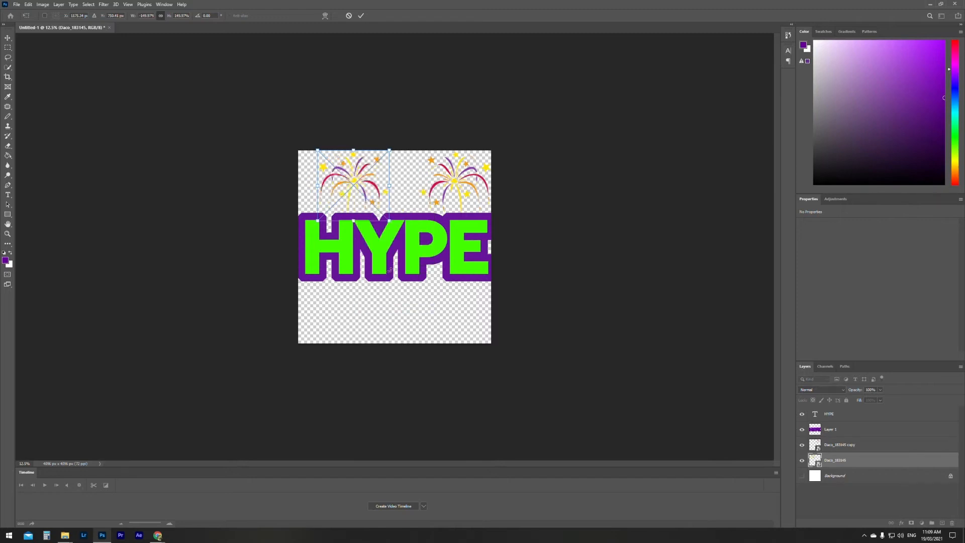
{"action": "key", "text": "Return"}
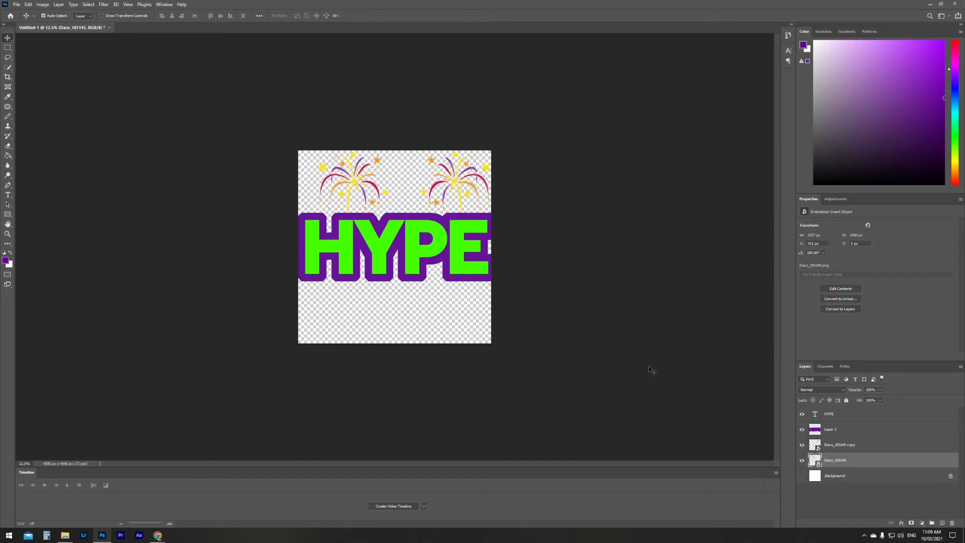
- Select the HYPE text layer and Layer 1 together and shift them down to make more room for the fireworks
{"action": "left_click", "coordinate": [866, 427]}
{"action": "left_click", "coordinate": [855, 417], "text": "shift"}
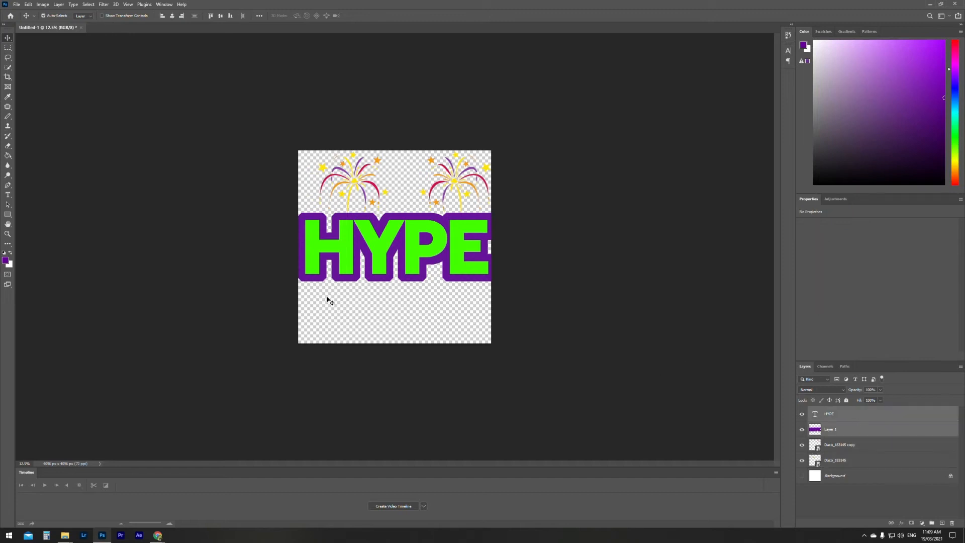
{"action": "left_click_drag", "start_coordinate": [380, 267], "coordinate": [379, 300]}
{"action": "left_click", "coordinate": [462, 231]}
- Enlarge the left fireworks to fill the space above the text, and scale up the right fireworks copy until it reaches the lettering
{"action": "left_click_drag", "start_coordinate": [358, 185], "coordinate": [348, 193]}
{"action": "key", "text": "ctrl+t"}
{"action": "left_click_drag", "start_coordinate": [379, 229], "coordinate": [358, 209]}
{"action": "key", "text": "Return"}
{"action": "left_click", "coordinate": [847, 448]}
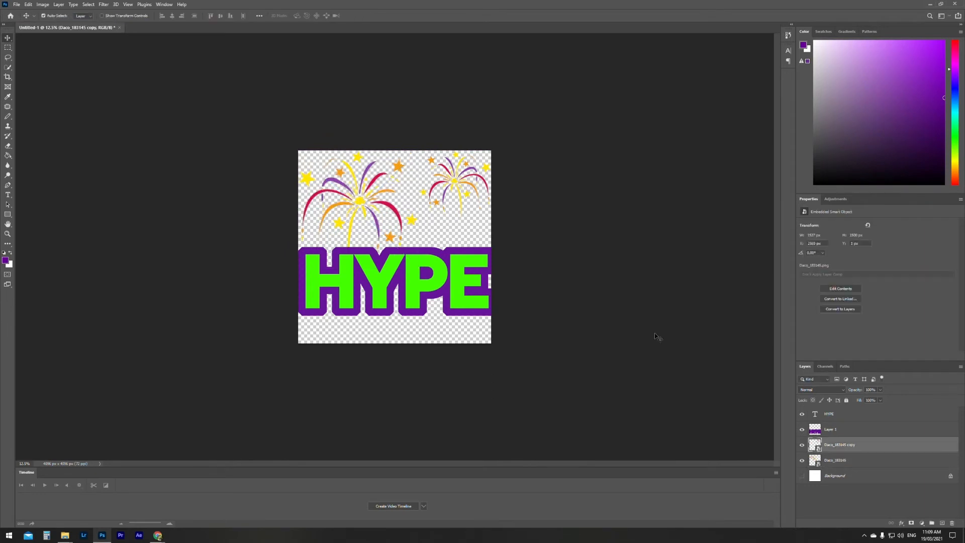
{"action": "key", "text": "ctrl+t"}
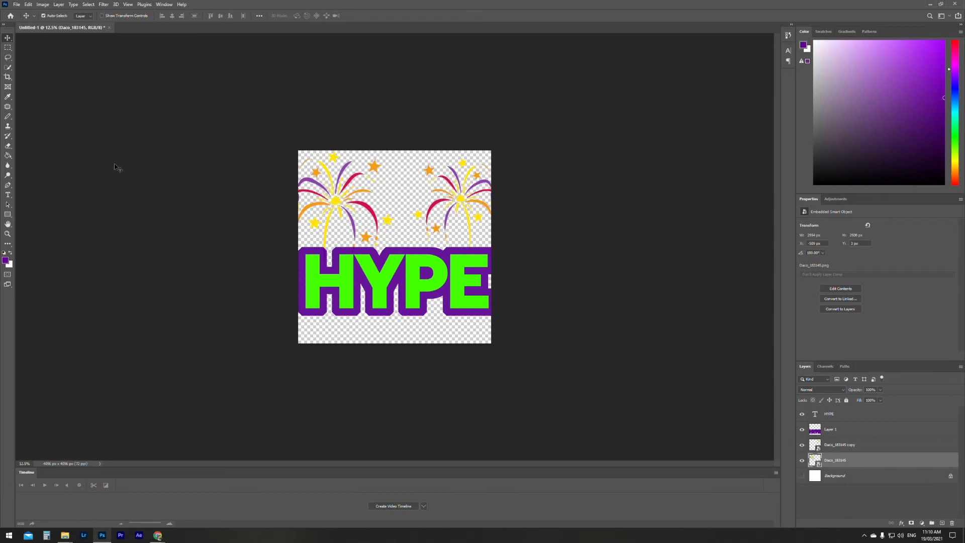
- Export the finished HYPE graphic with Quick Export as PNG
{"action": "left_click", "coordinate": [18, 5]}
{"action": "mouse_move", "coordinate": [50, 115]}
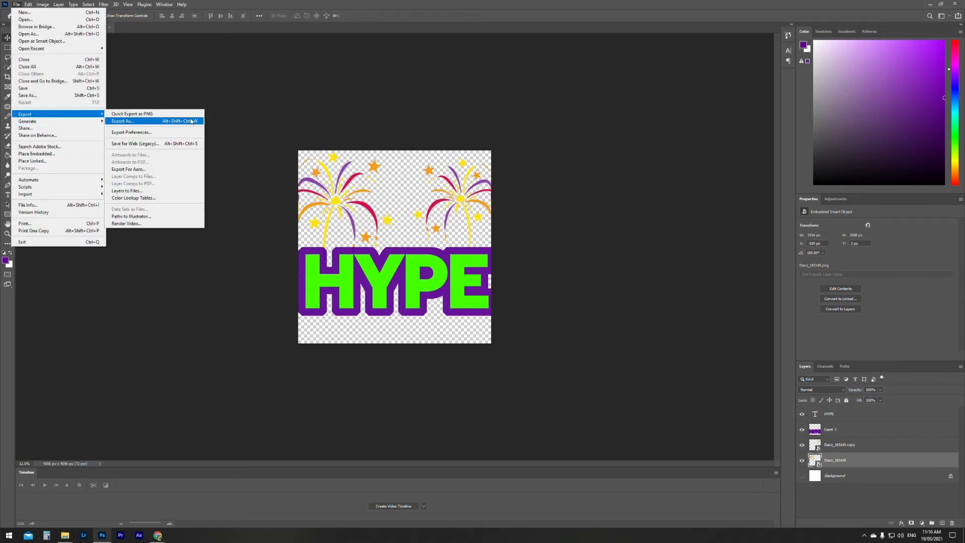
{"action": "left_click", "coordinate": [166, 114]}
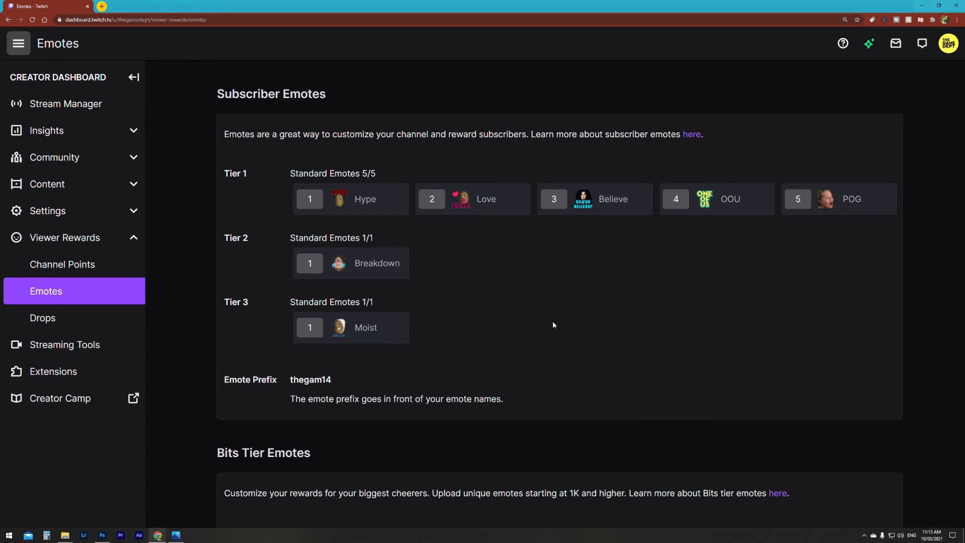
- Switch to the Emotes page of Twitch's Creator Dashboard and open the upload form for the 1K Bits tier emote
{"action": "scroll", "coordinate": [446, 297], "scroll_direction": "down", "scroll_amount": 3}
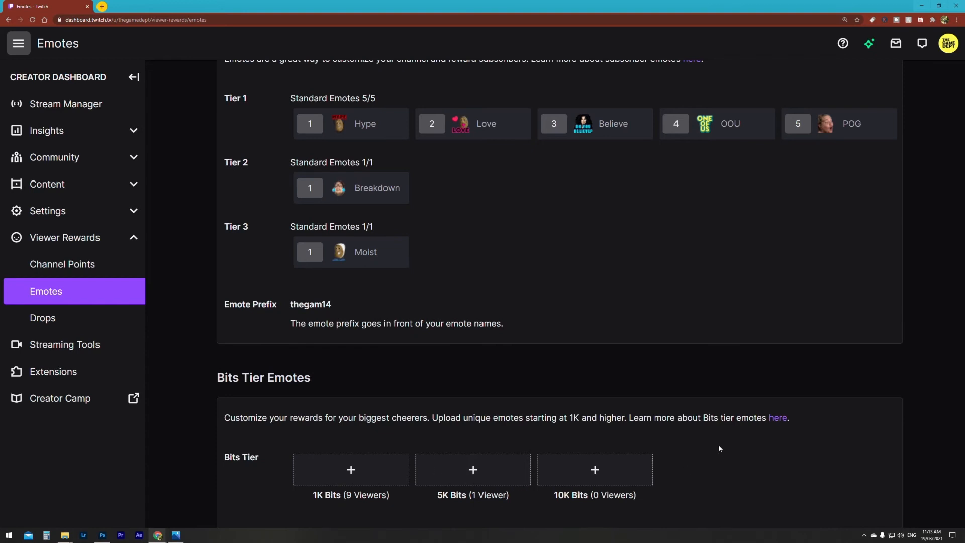
{"action": "left_click", "coordinate": [362, 465]}
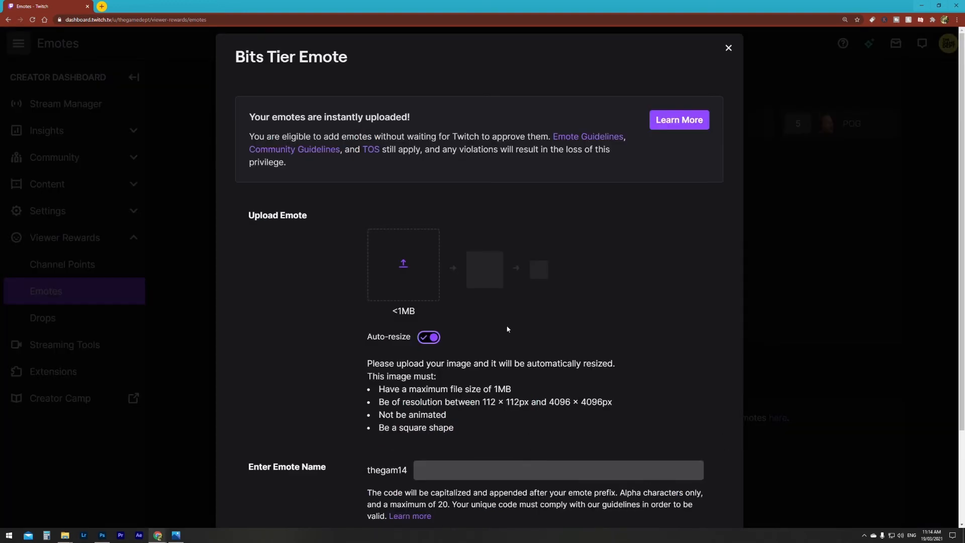